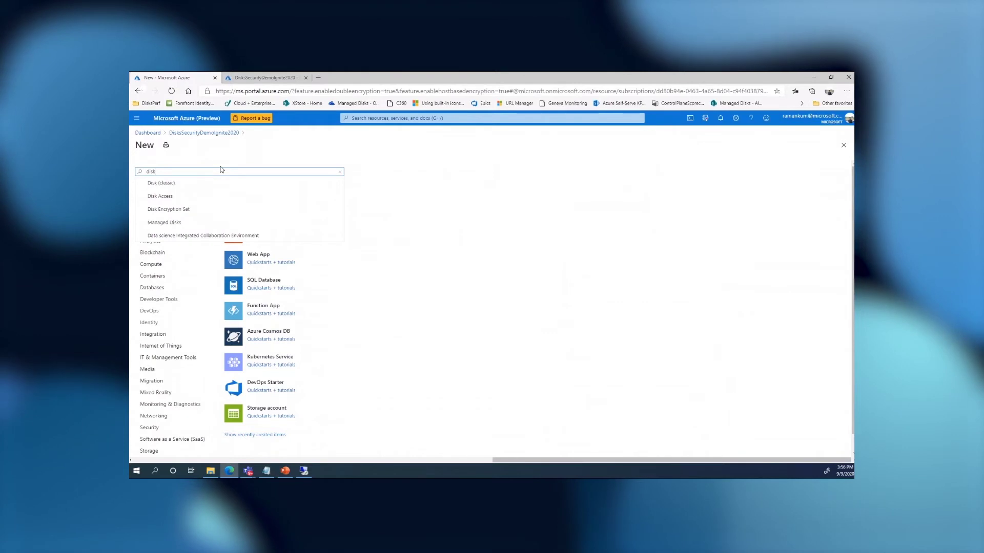
Start creating a disk encryption set from the marketplace results and set its region to (US) West US 2
click(181, 210)
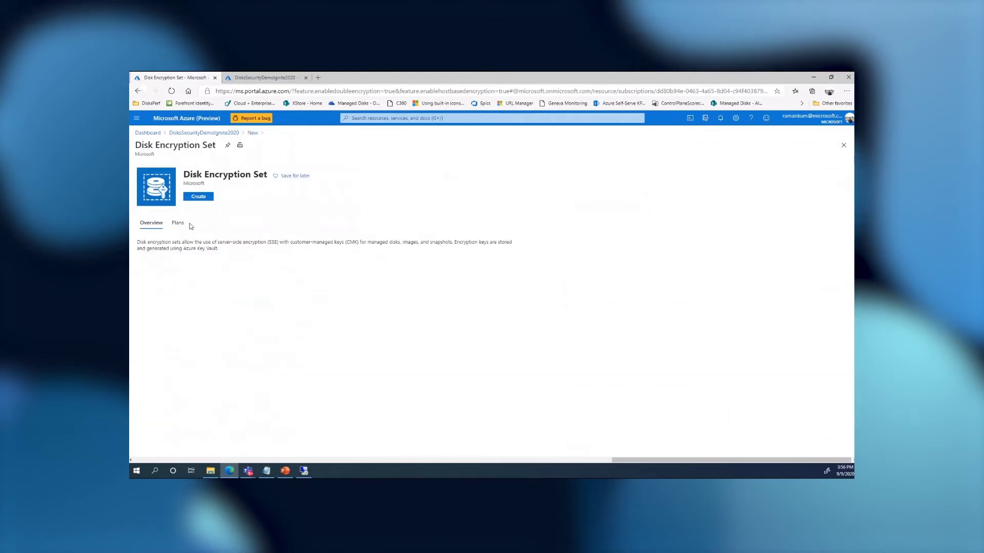
click(199, 197)
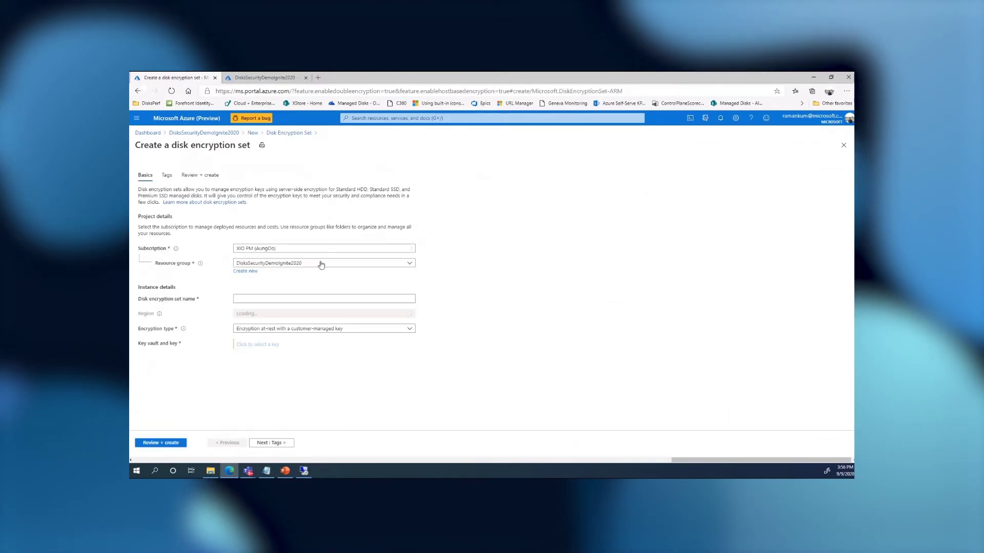
click(271, 314)
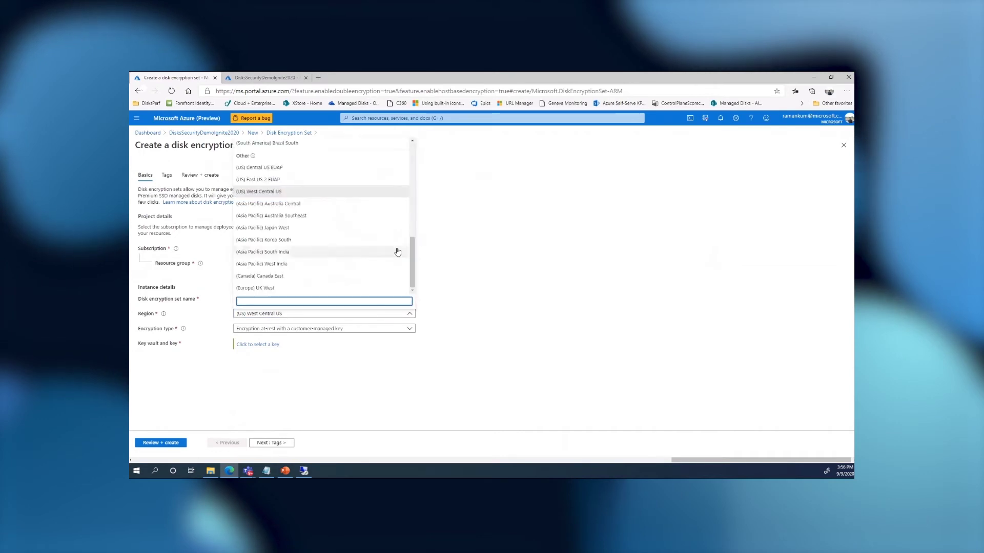
drag(411, 259, 383, 158)
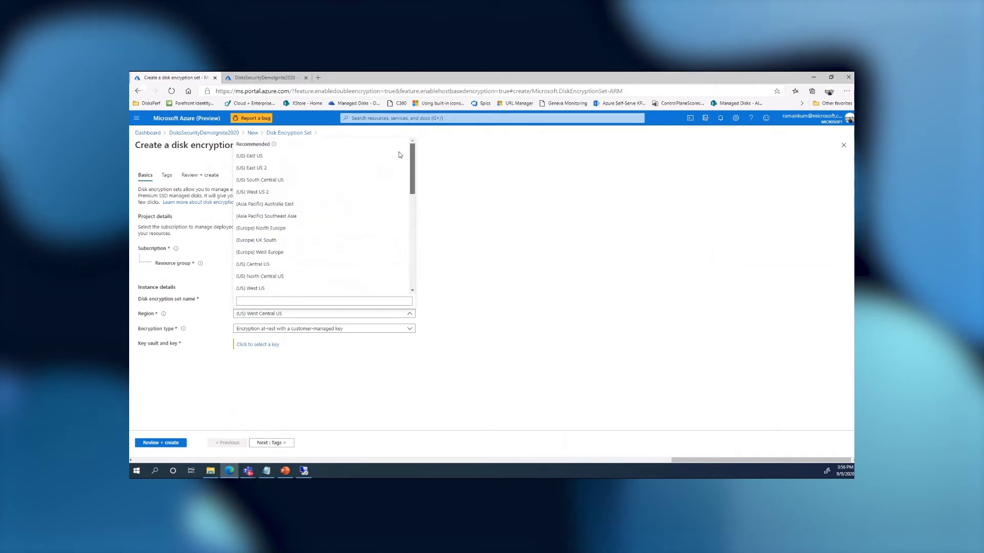
click(273, 193)
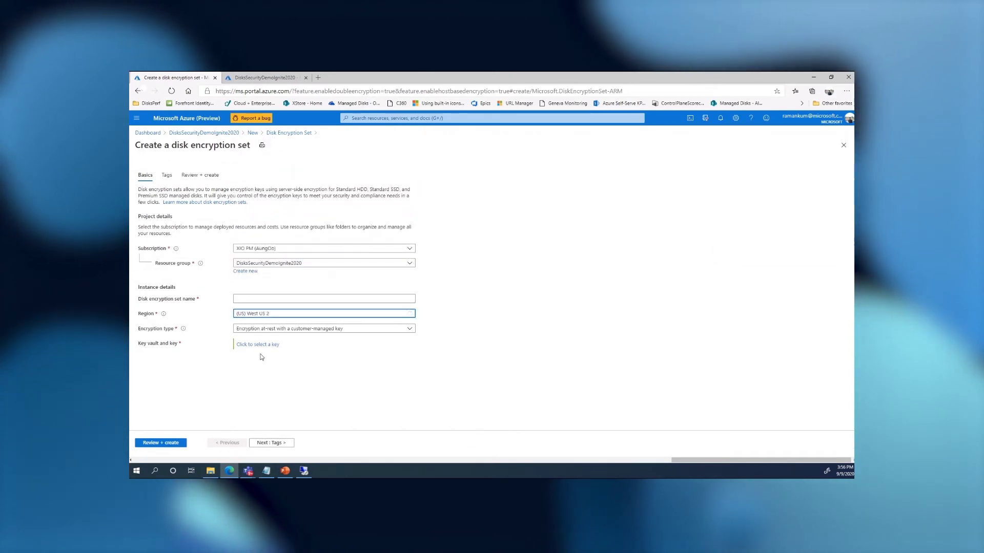
Name the disk encryption set ssedemoignite3 and choose encryption at-rest with a customer-managed key as its encryption type
click(244, 297)
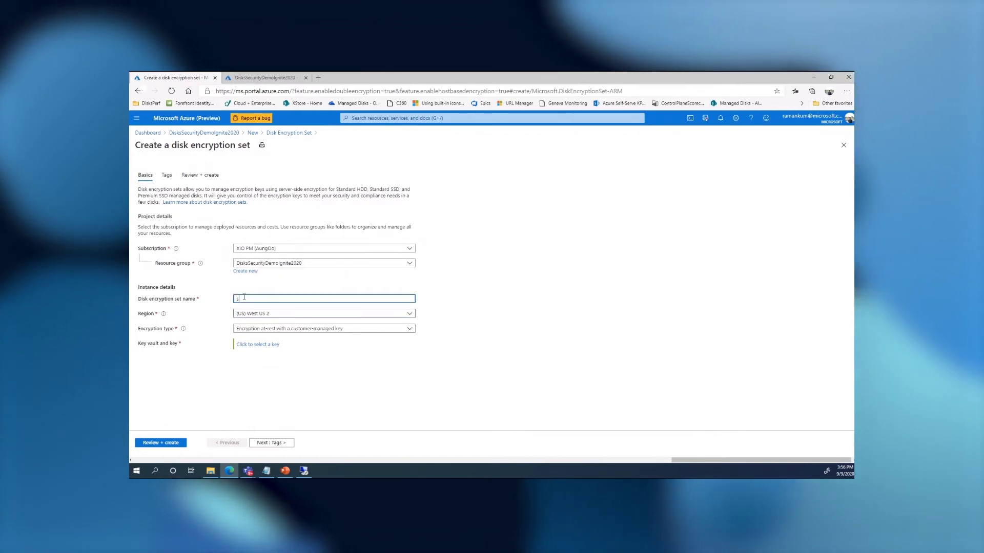
text(sse)
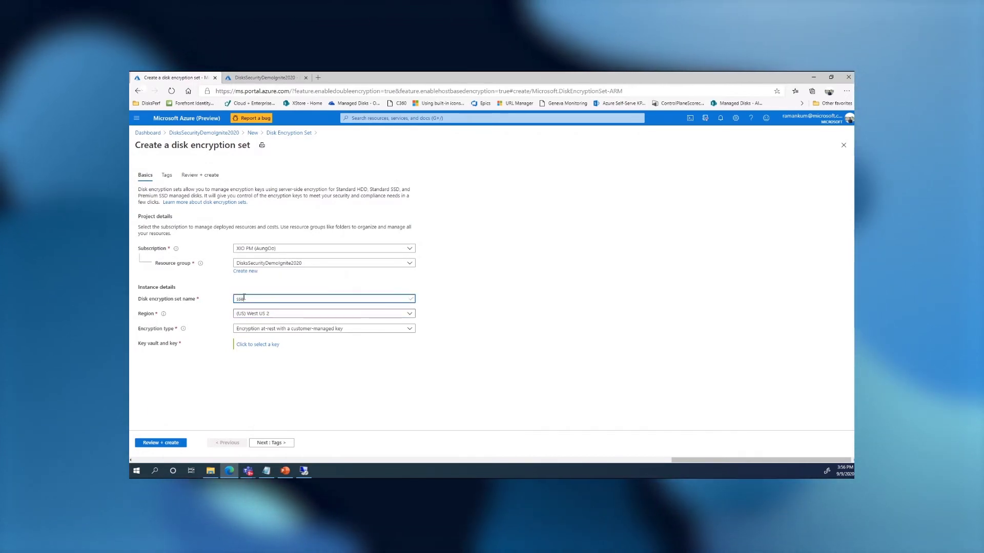
text(demoignite3)
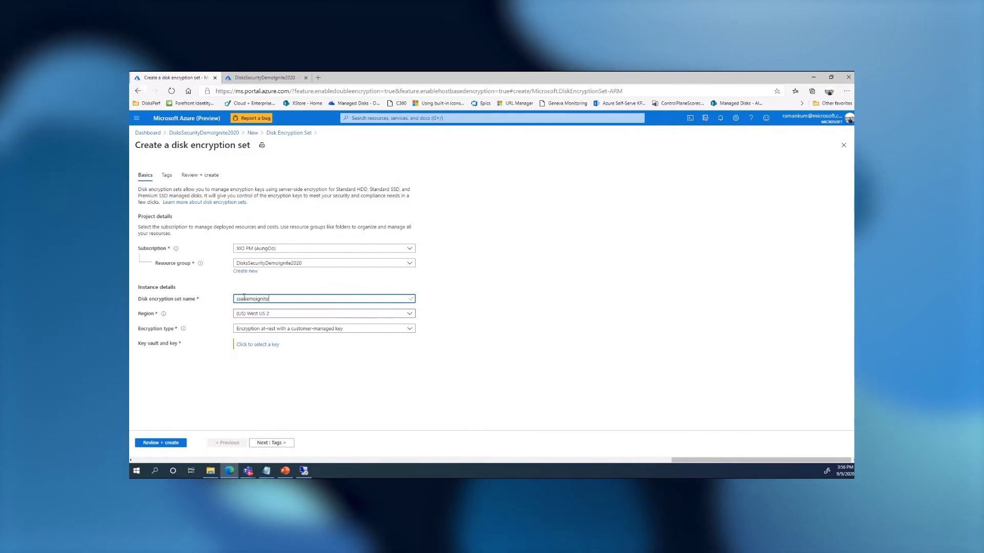
click(274, 330)
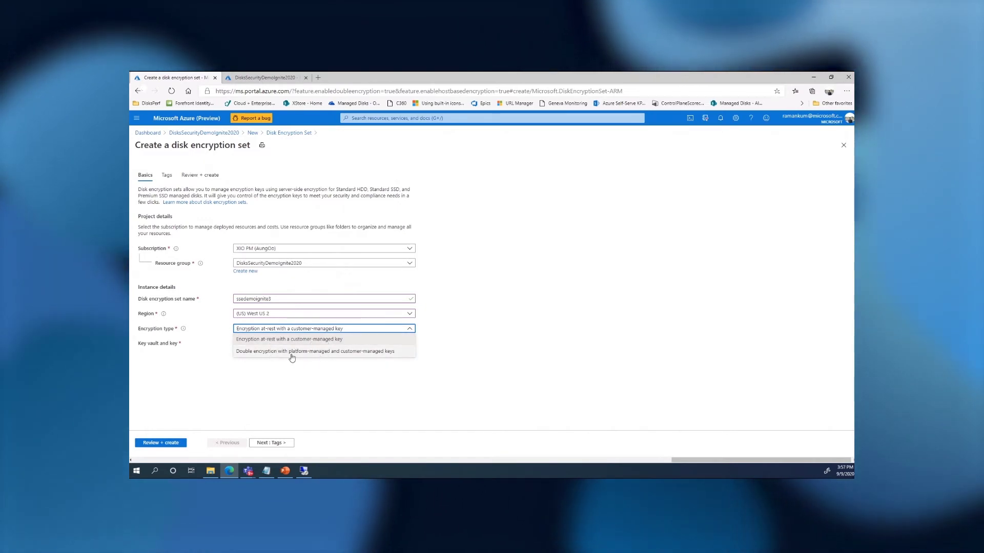
click(308, 340)
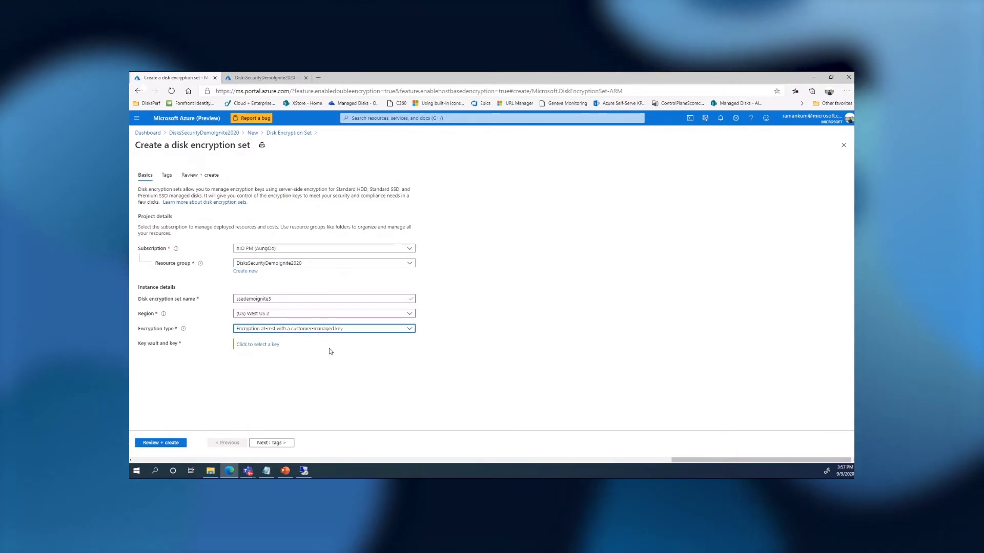
Assign the key ssedemoignitekey1 and its version from key vault ssedemoignitekv2 to the disk encryption set
click(268, 346)
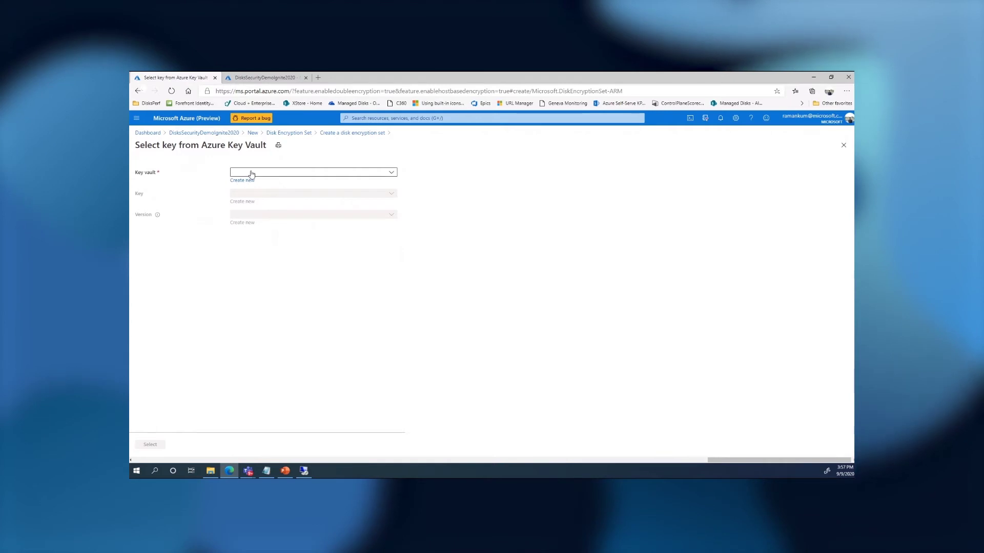
click(253, 174)
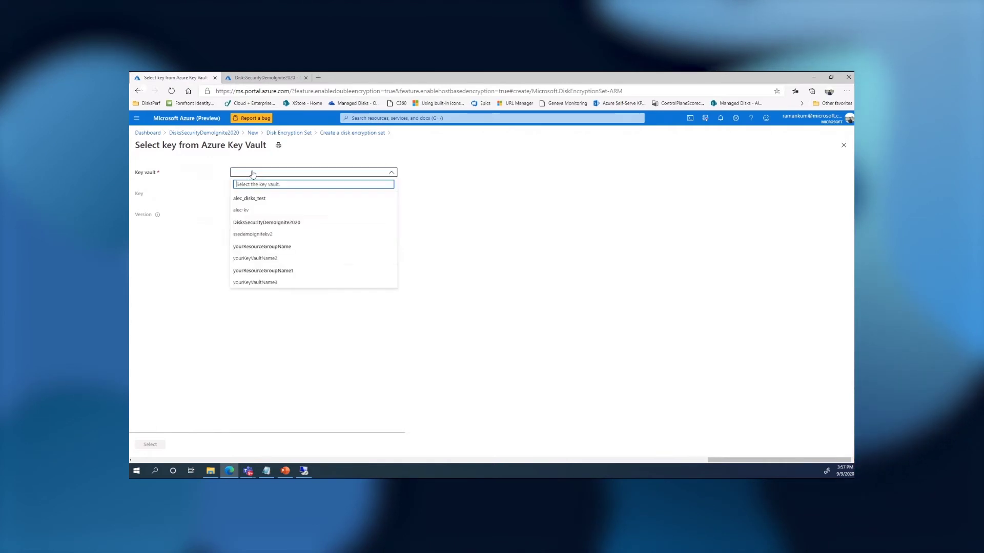
click(257, 235)
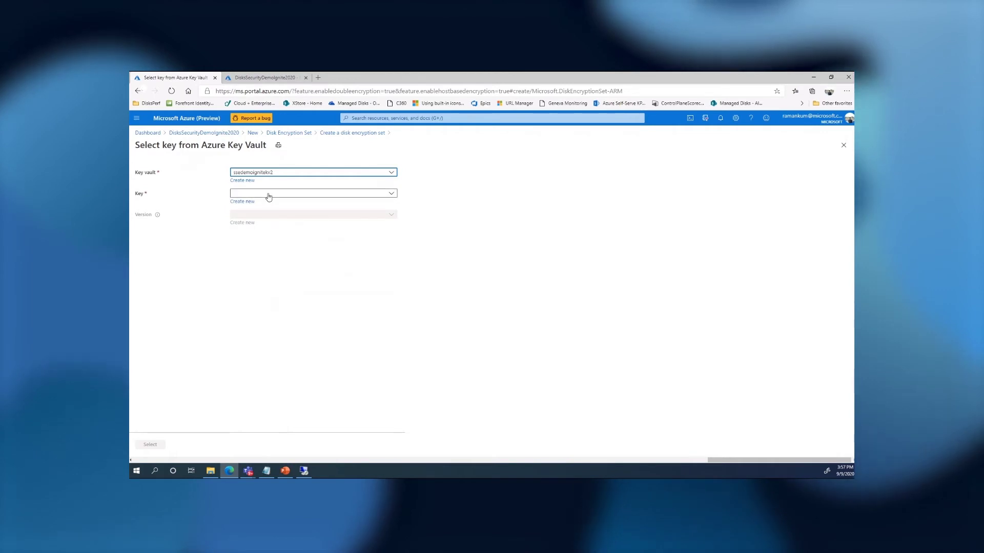
click(268, 197)
click(265, 221)
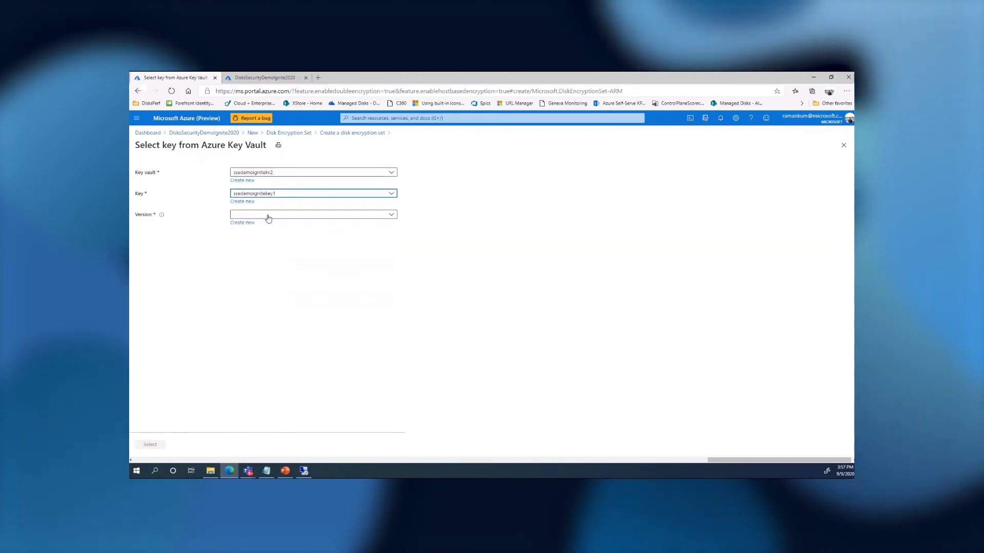
click(268, 218)
click(268, 242)
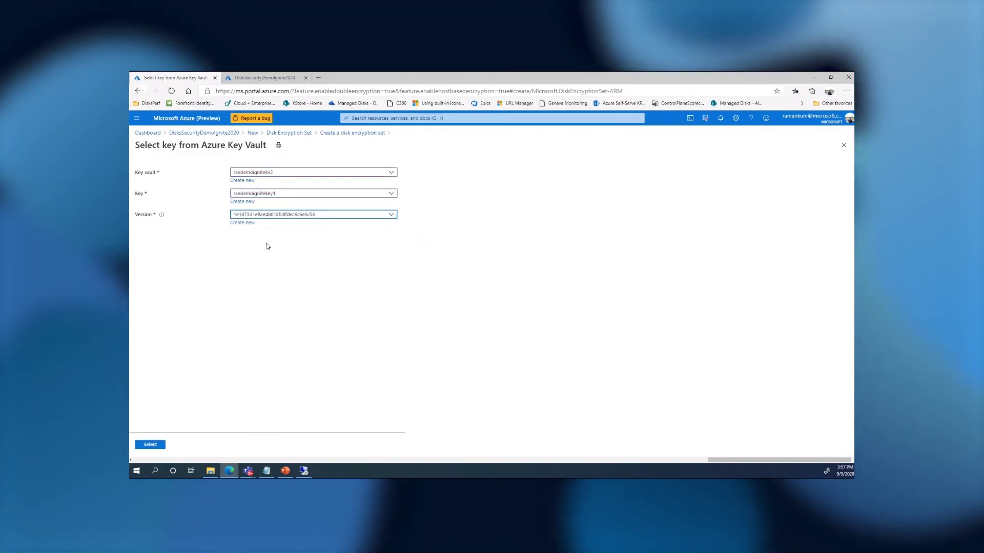
click(152, 444)
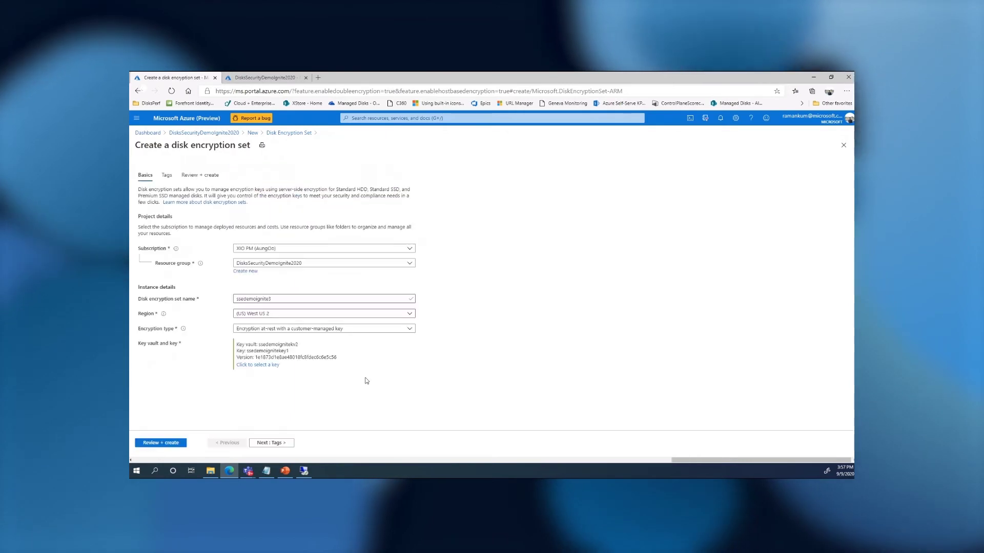
Review and deploy the disk encryption set, and grant it permissions to the key vault ssedemoignitekv2 from its resource page
click(176, 444)
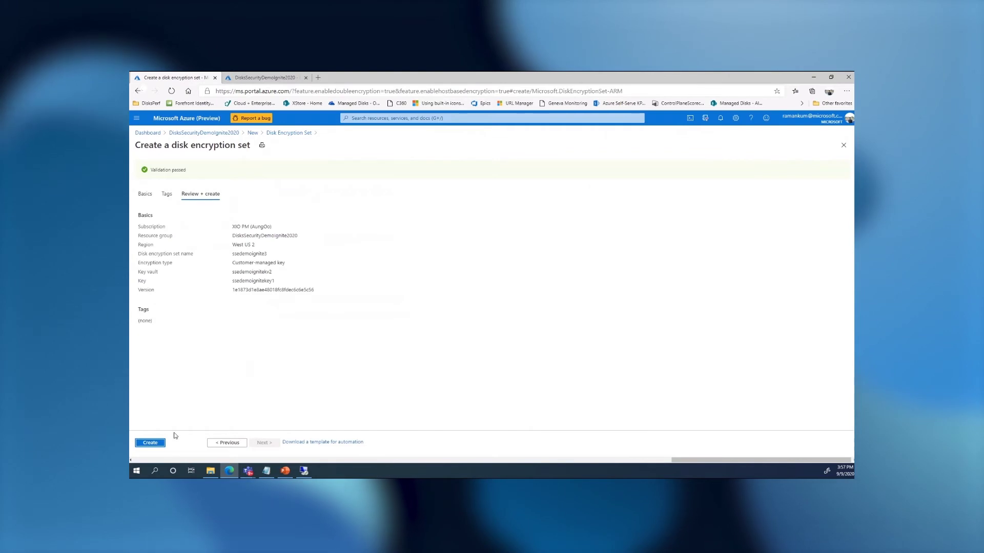
key(Return)
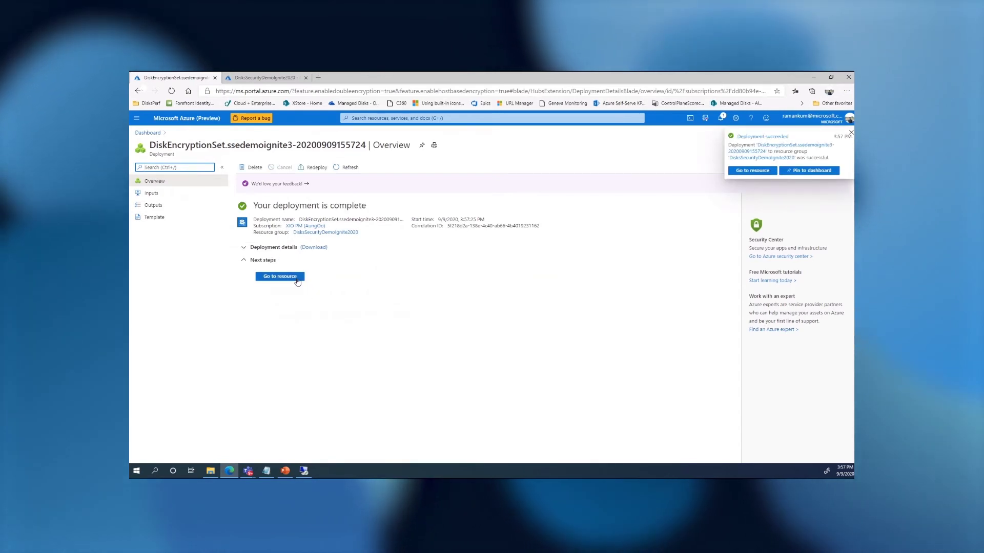
click(280, 277)
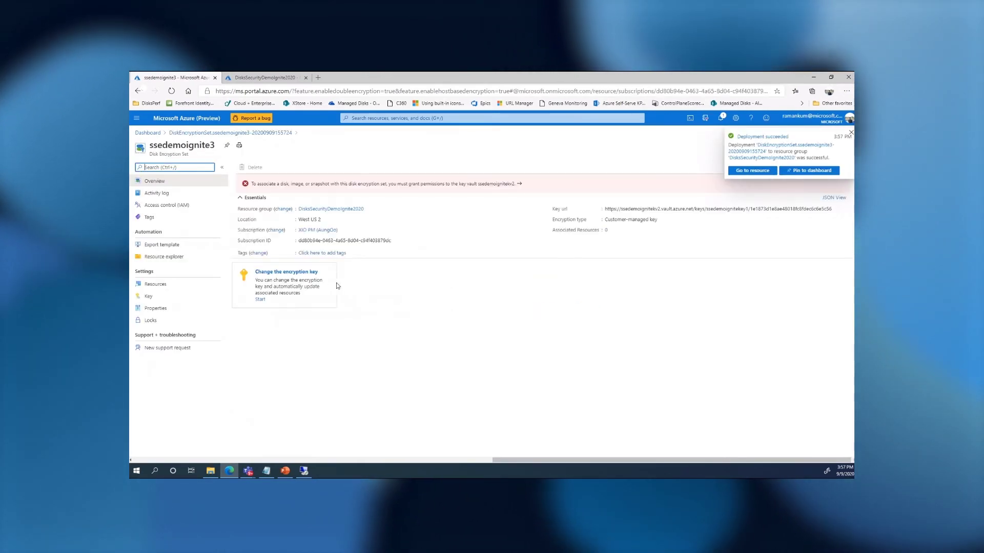
click(521, 185)
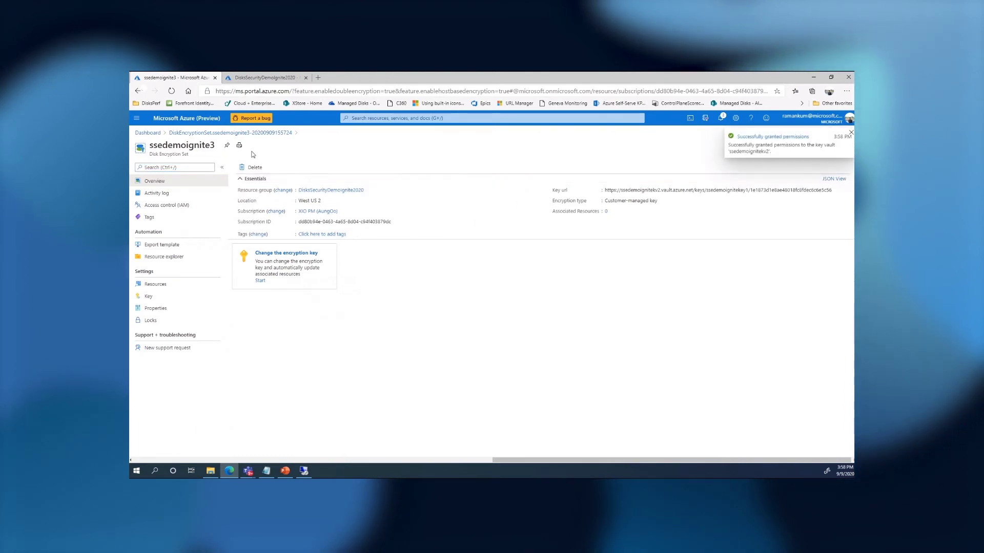
Start creating an Ubuntu Server 18.04 LTS virtual machine in resource group DisksSecurityDemoIgnite2020, with the region set to (US) West US 2
click(154, 133)
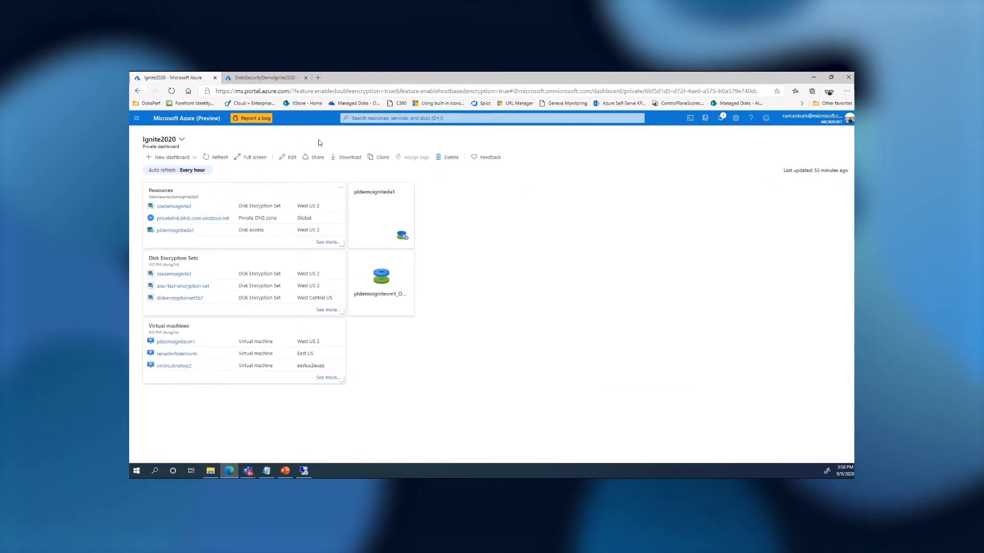
click(165, 198)
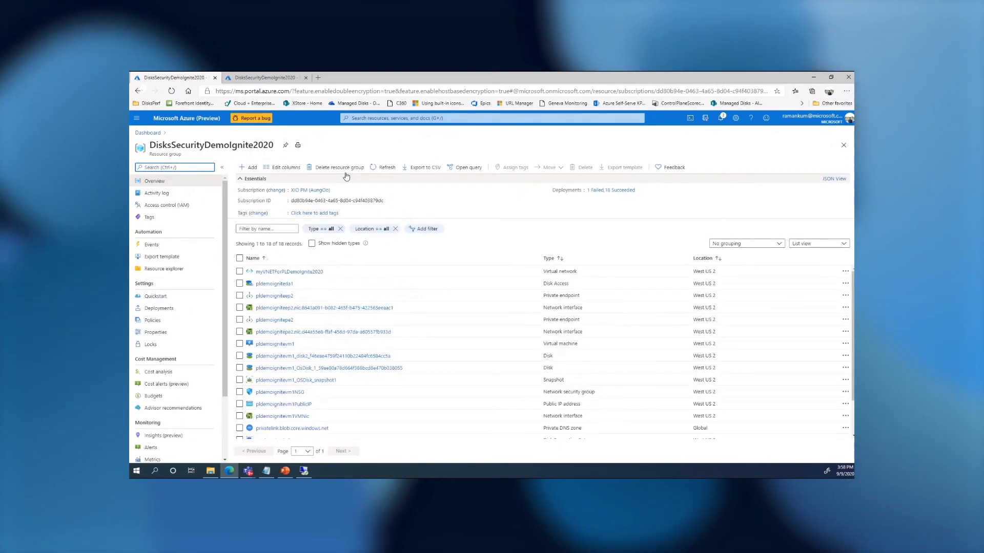
click(259, 167)
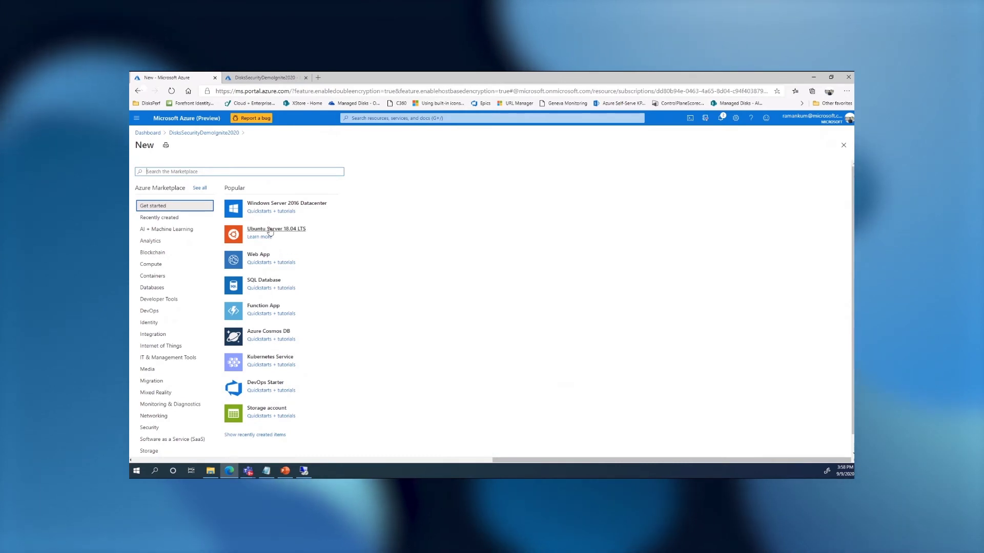
click(313, 222)
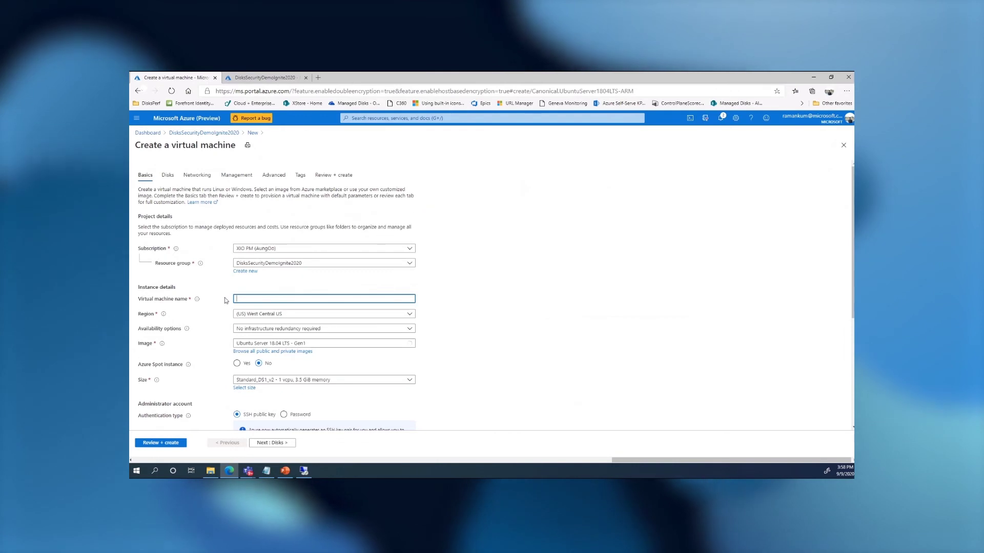
click(259, 314)
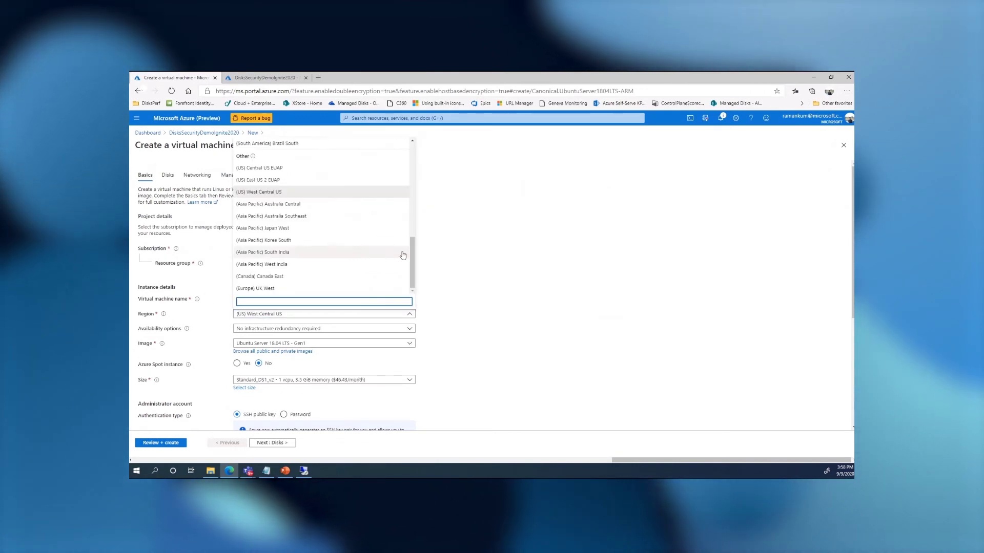
drag(411, 254, 399, 161)
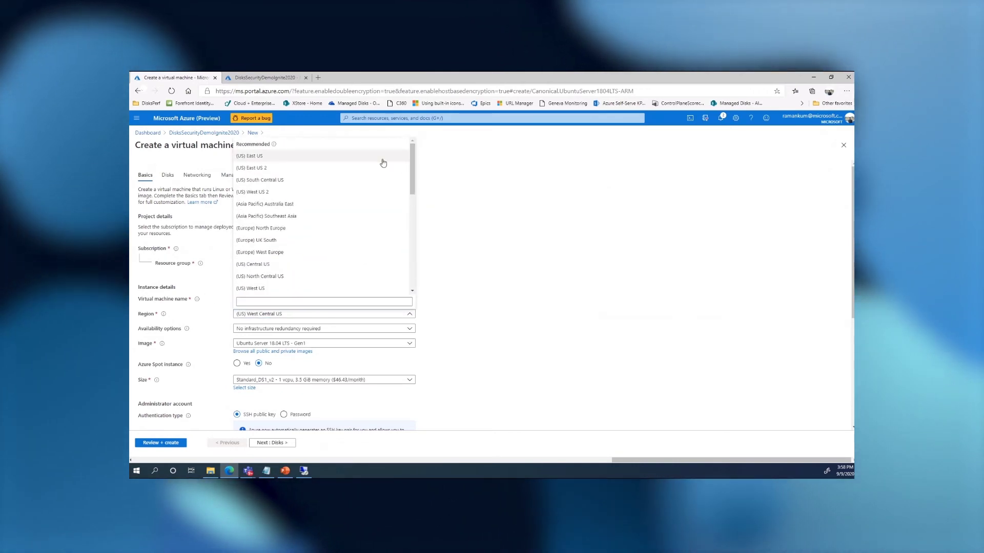
click(262, 192)
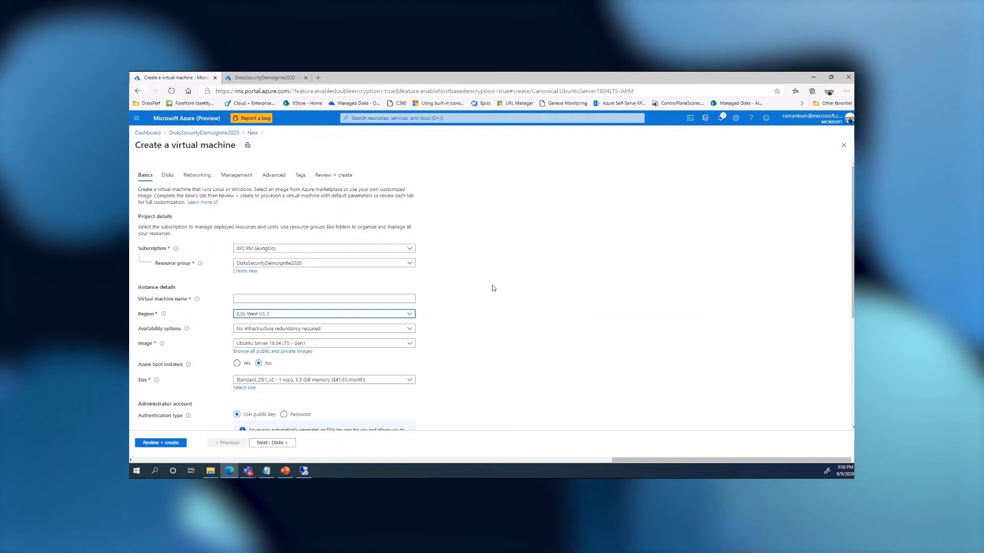
Configure the virtual machine's disks for encryption at-rest with a customer-managed key, using disk encryption set ssedemoignite3, and enable encryption at host
click(168, 176)
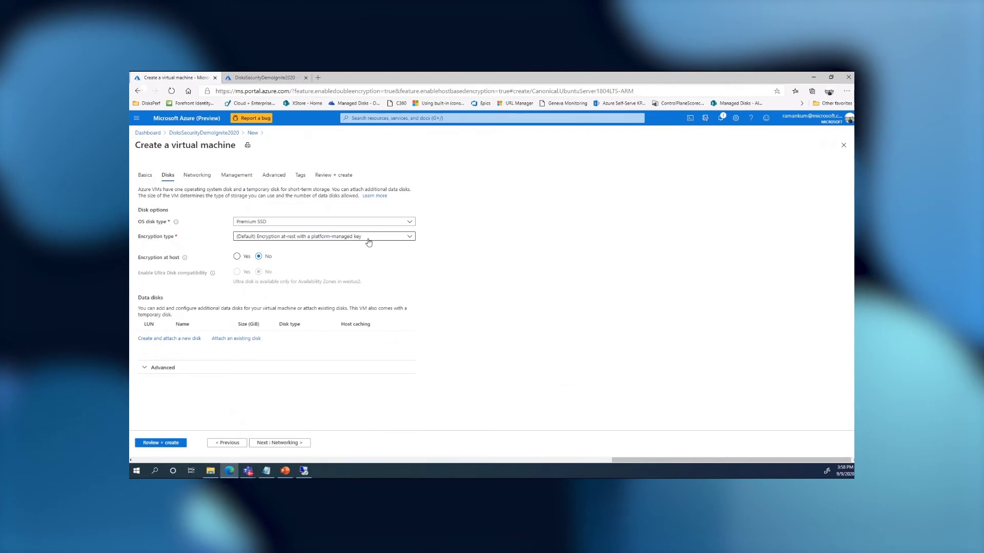
click(268, 237)
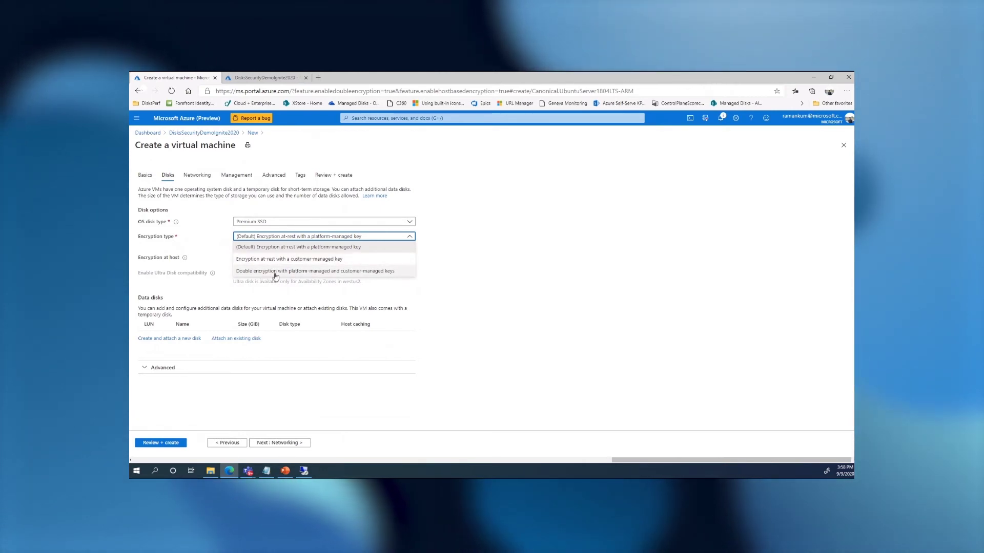
click(273, 262)
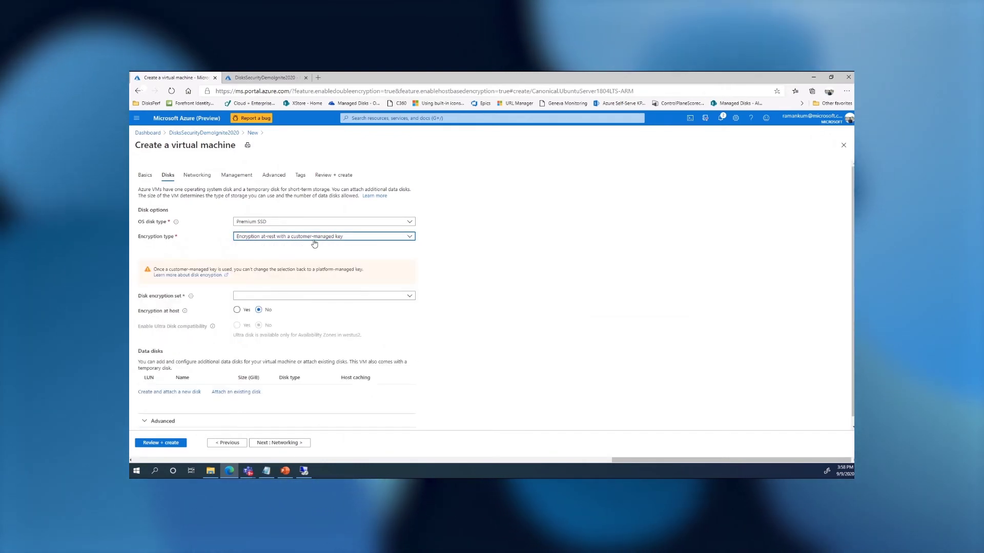
click(259, 296)
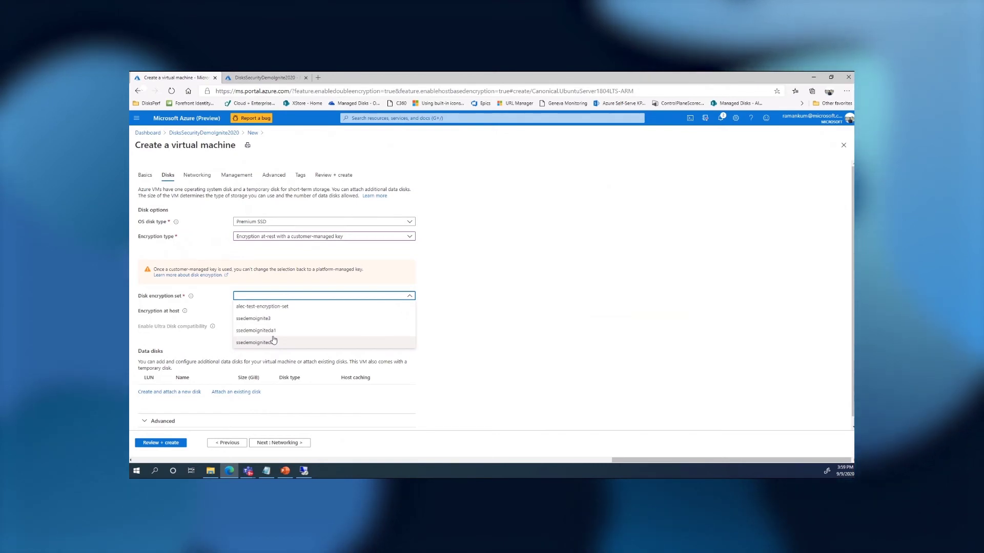
click(266, 320)
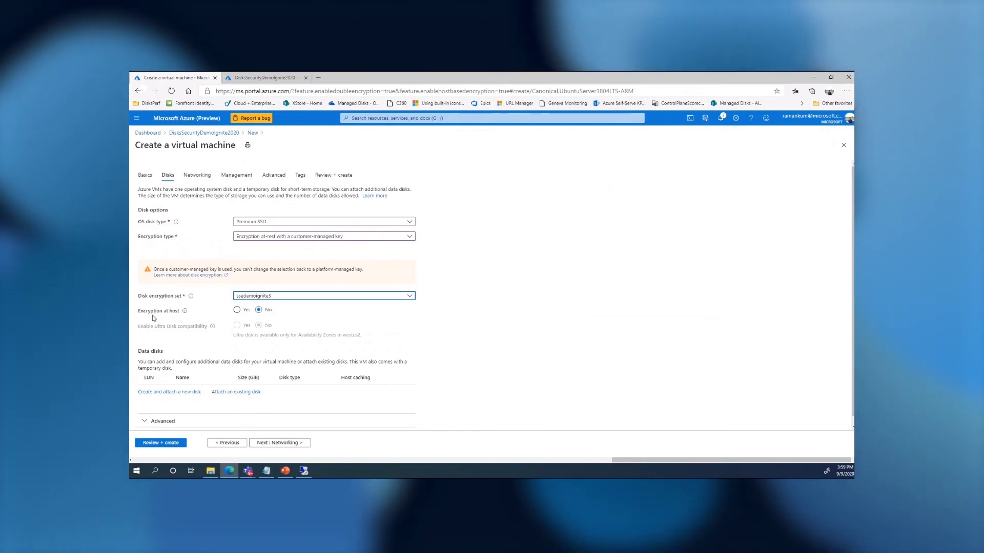
click(236, 311)
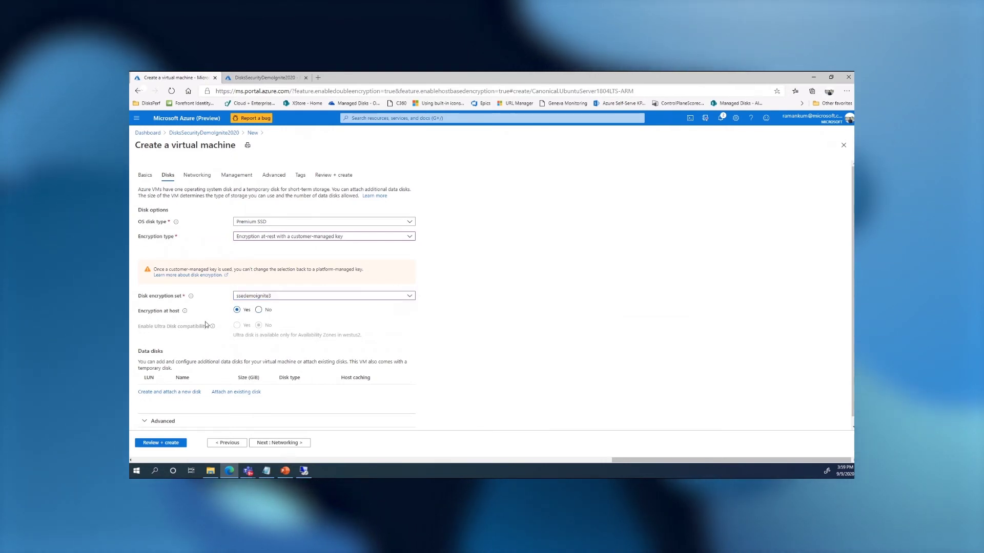